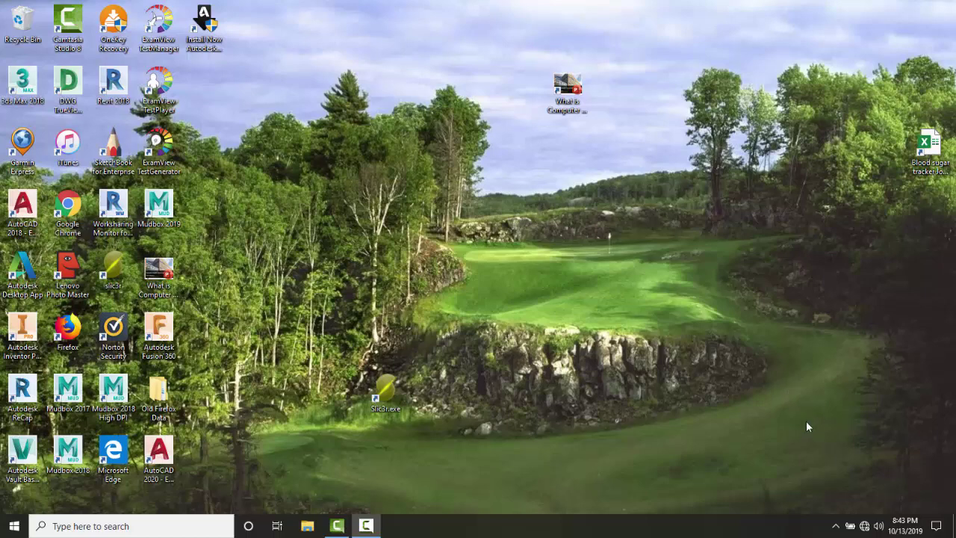
Open File Explorer and browse to the Windows (C:) drive.
click(317, 523)
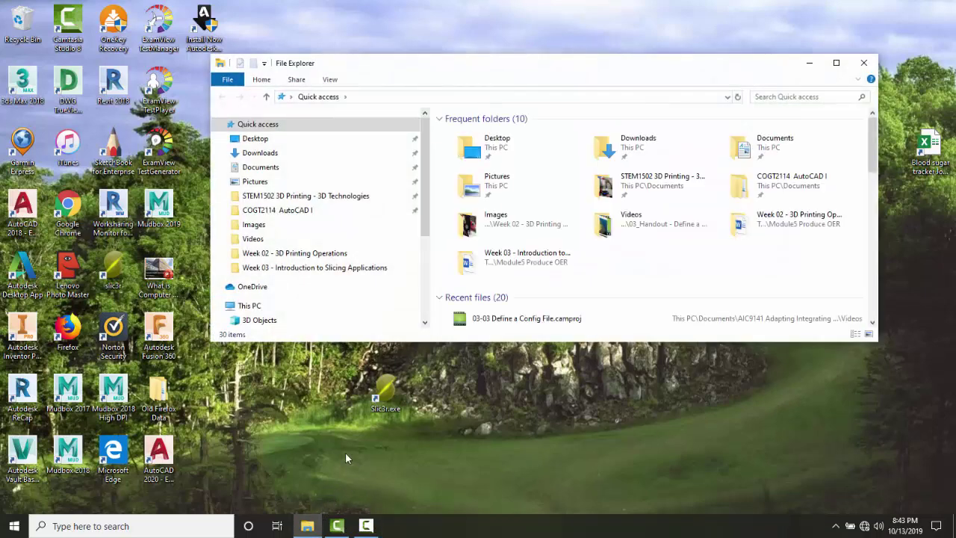
click(249, 306)
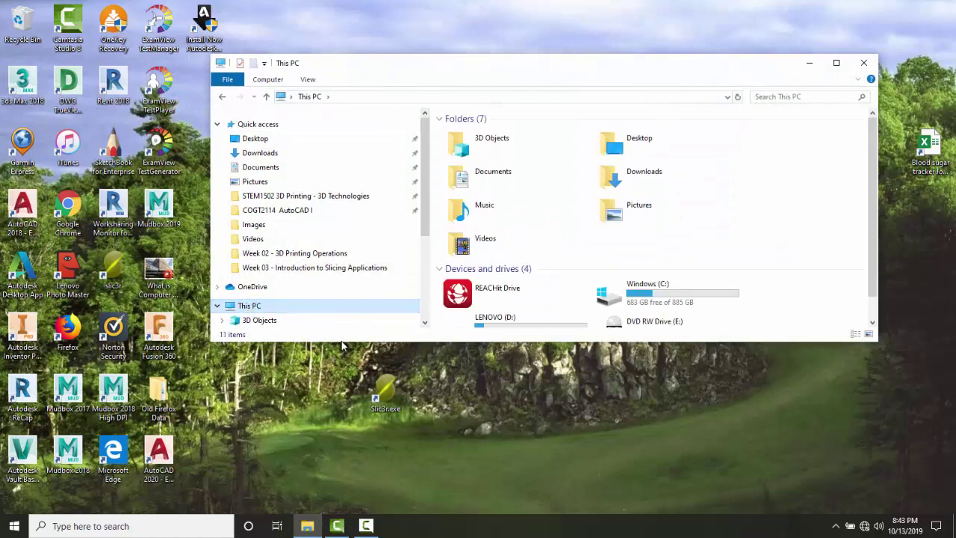
click(652, 290)
double_click(652, 290)
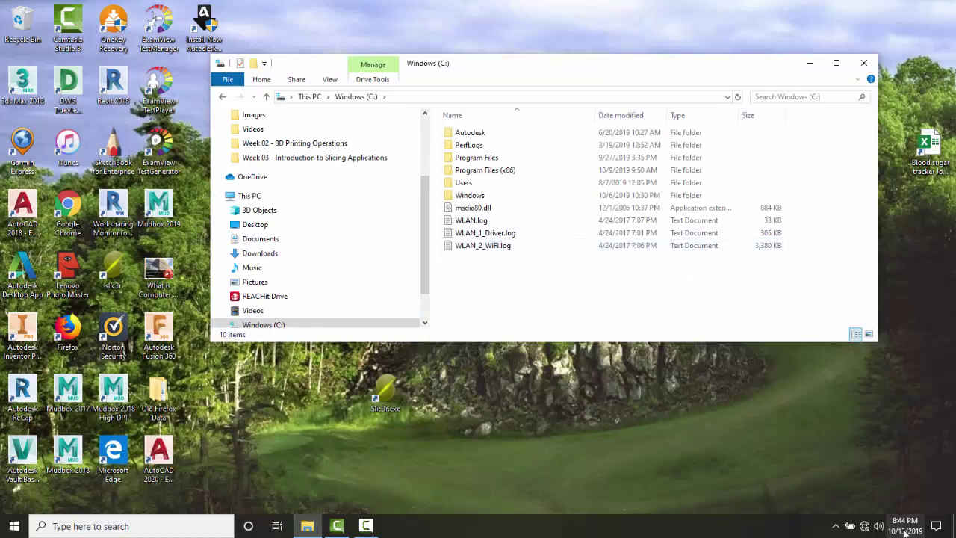
Create a new folder named STEM1502 at the root of the Windows (C:) drive.
right_click(494, 276)
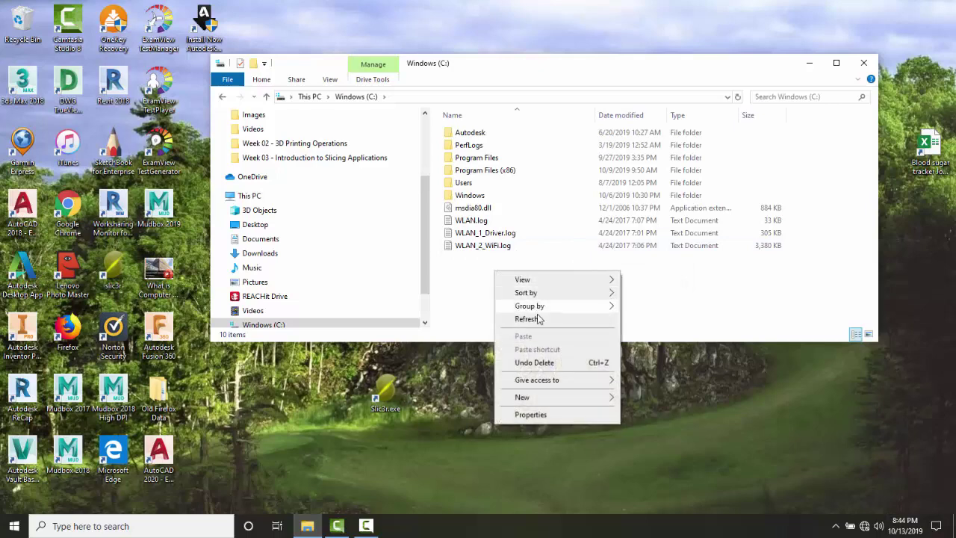
mouse_move(546, 402)
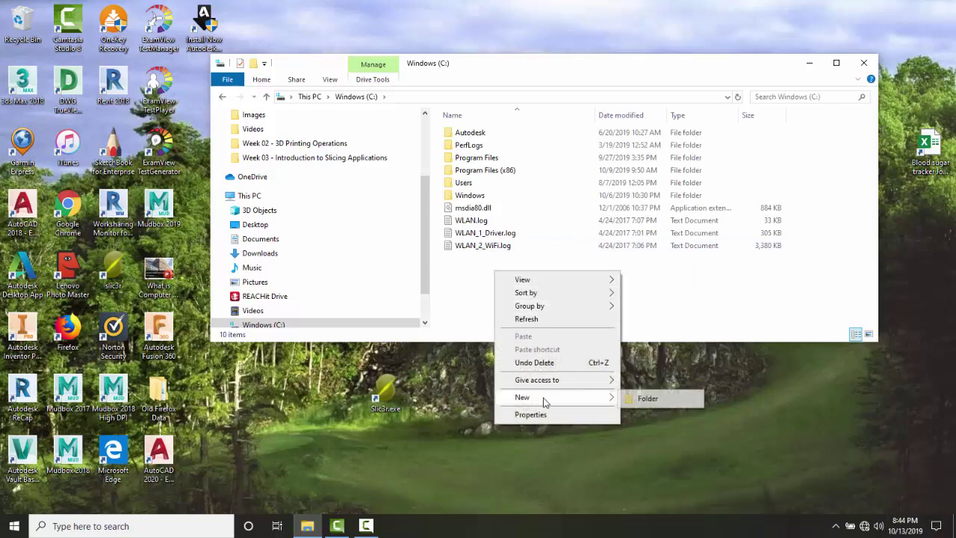
click(650, 401)
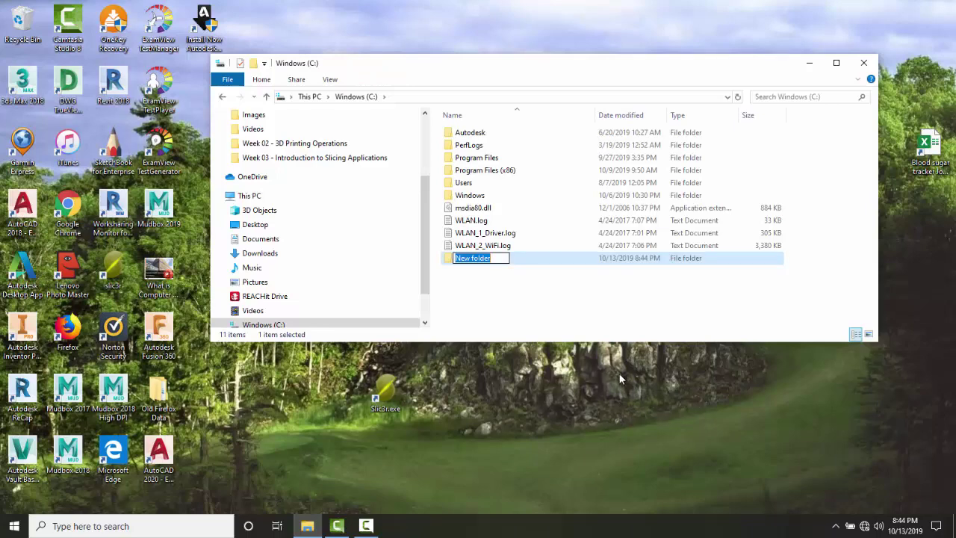
text(STEM)
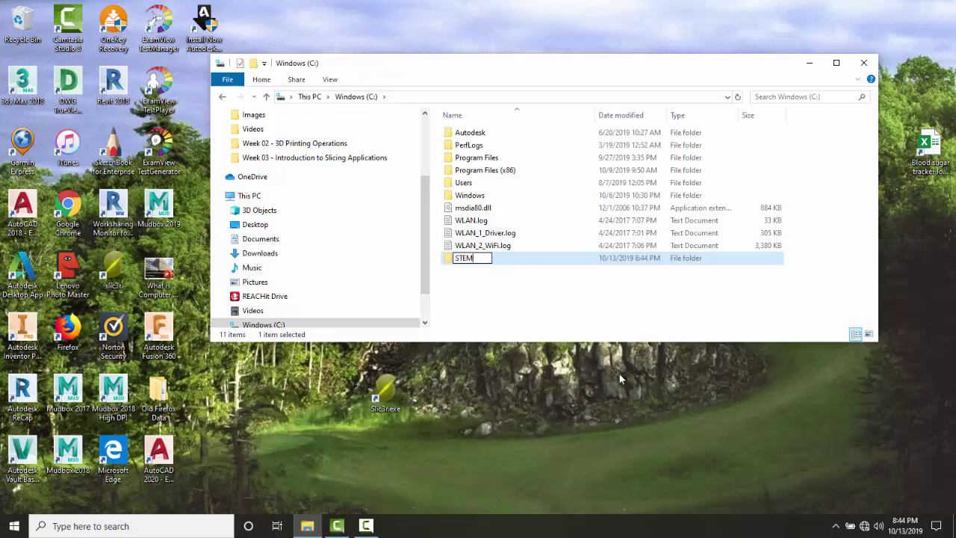
text(1502)
key(Return)
Open the STEM1502 folder and create a subfolder named Slic3r in it.
click(471, 269)
click(473, 264)
double_click(472, 261)
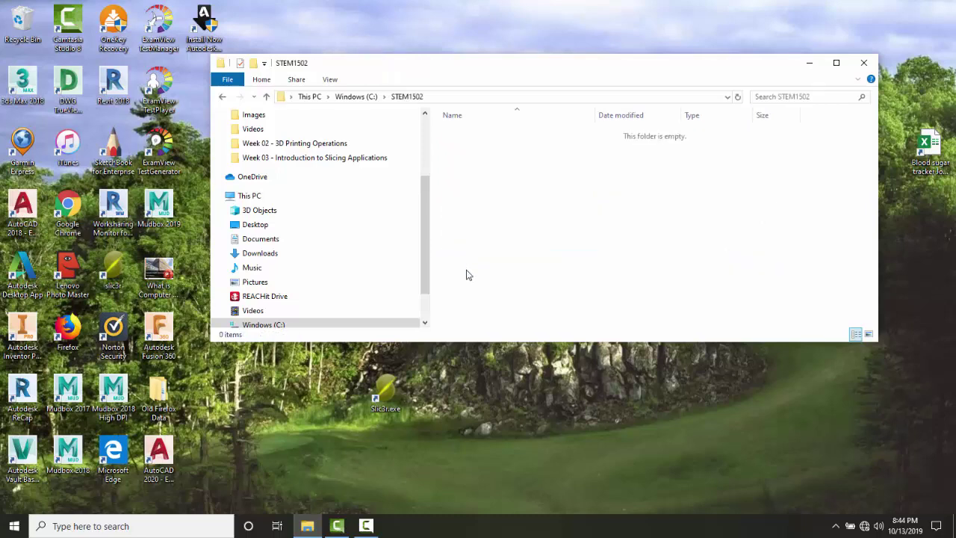
right_click(470, 198)
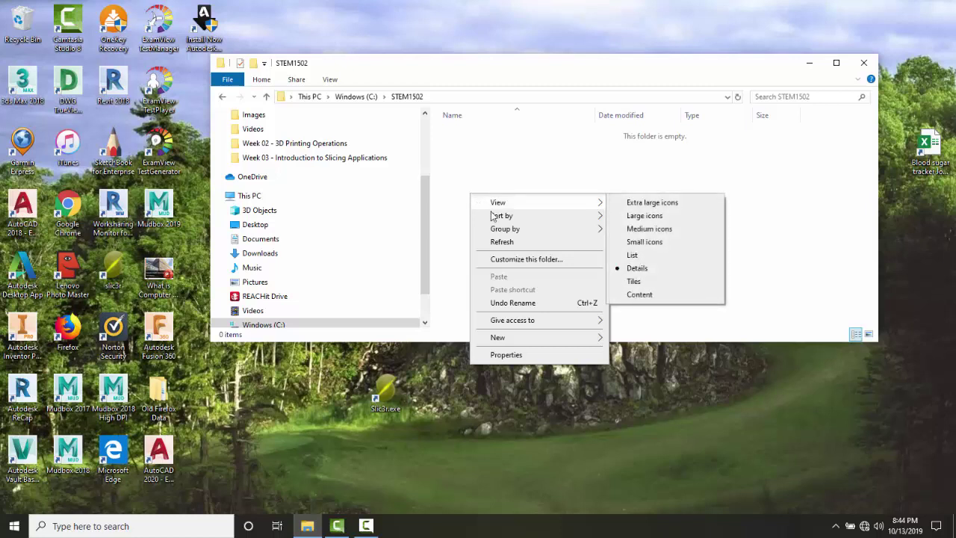
mouse_move(496, 216)
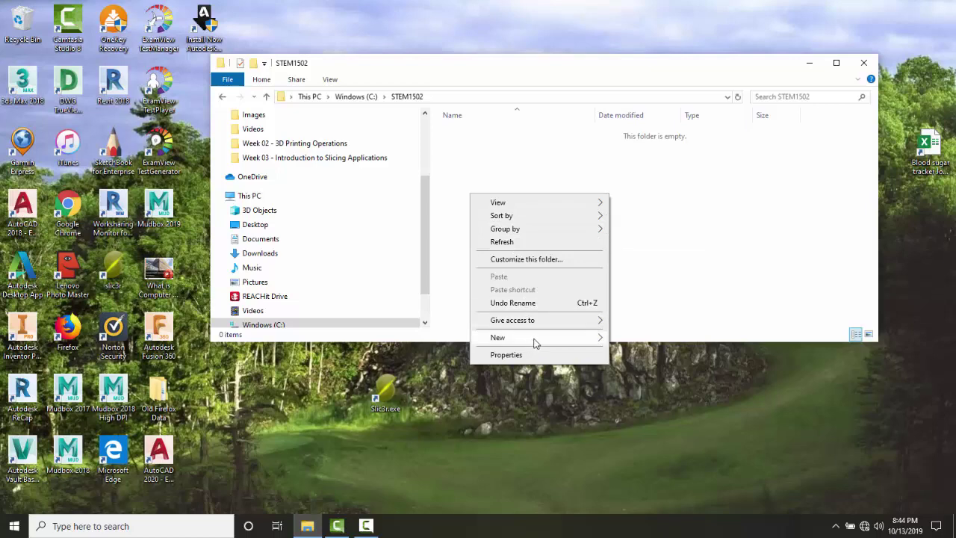
mouse_move(536, 341)
click(631, 340)
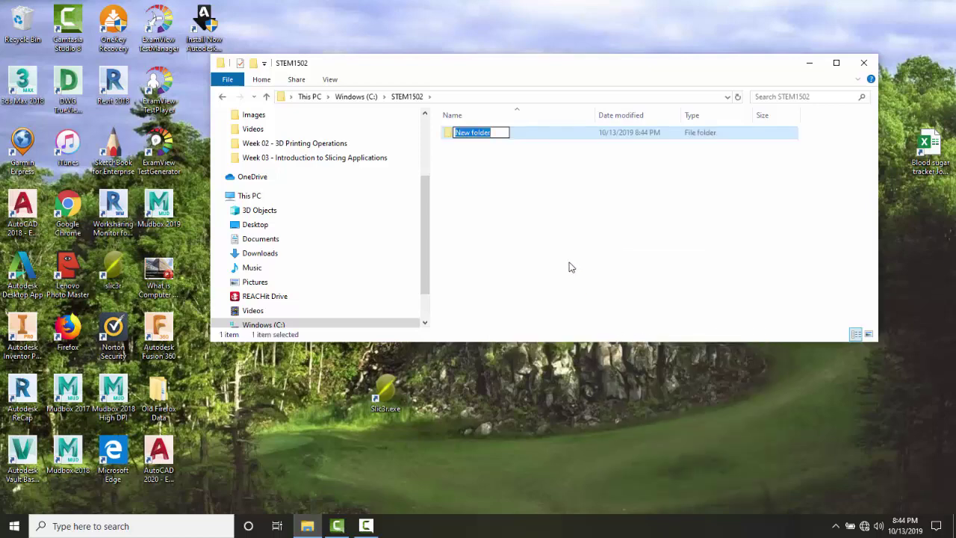
text(S)
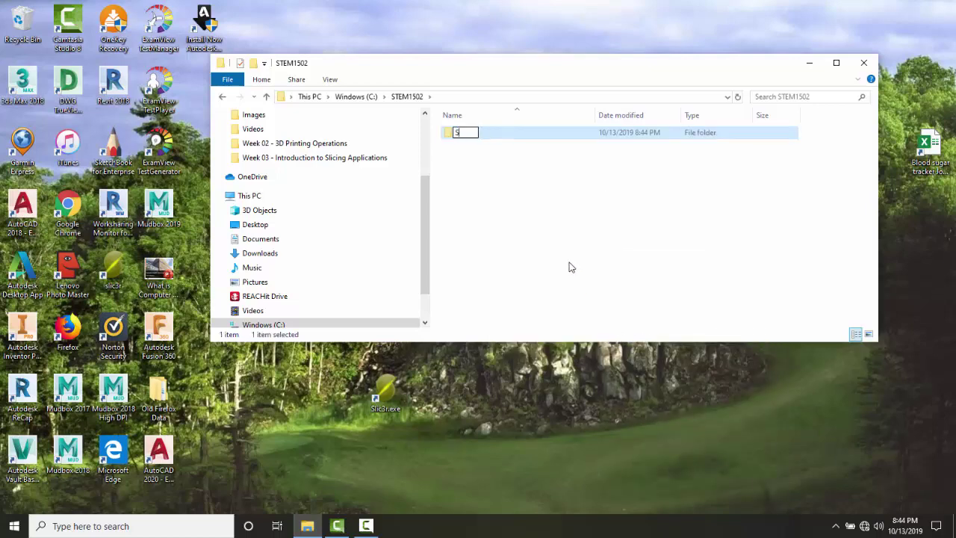
text(lic3r)
key(Return)
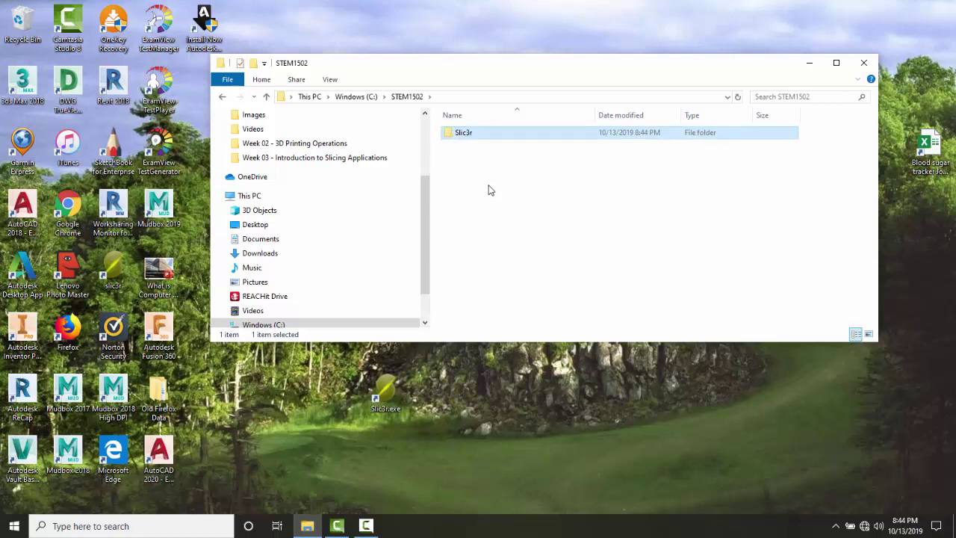
Open the Slic3r folder and create a subfolder named Config Files in it.
double_click(466, 132)
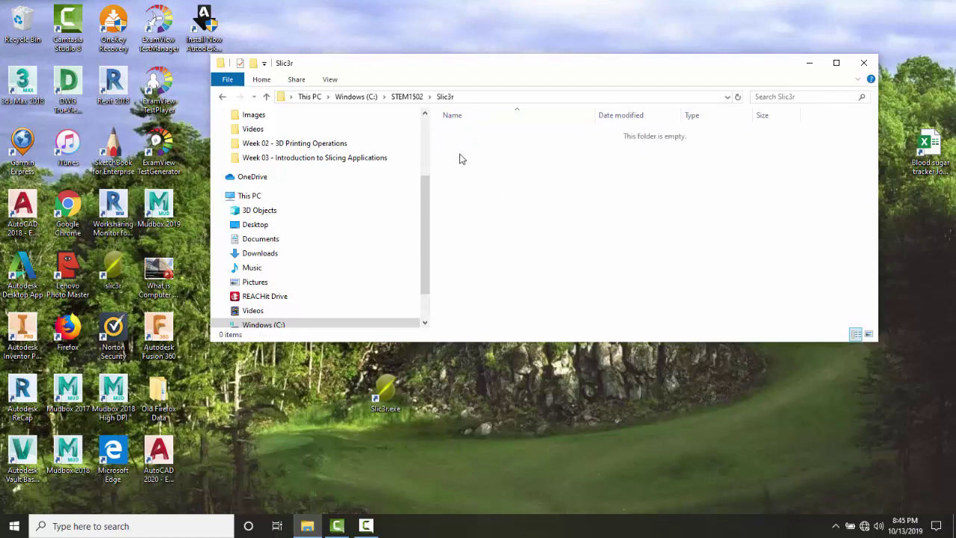
right_click(462, 158)
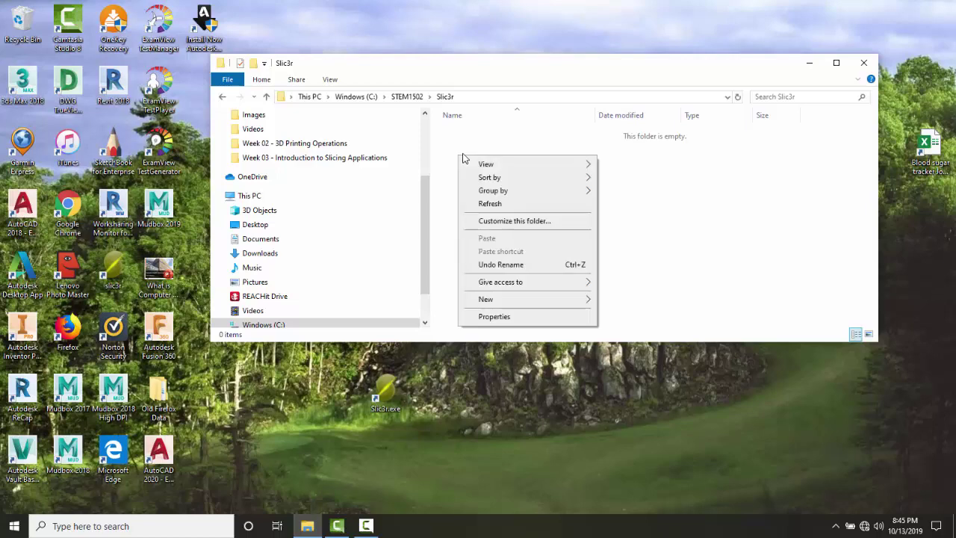
mouse_move(526, 305)
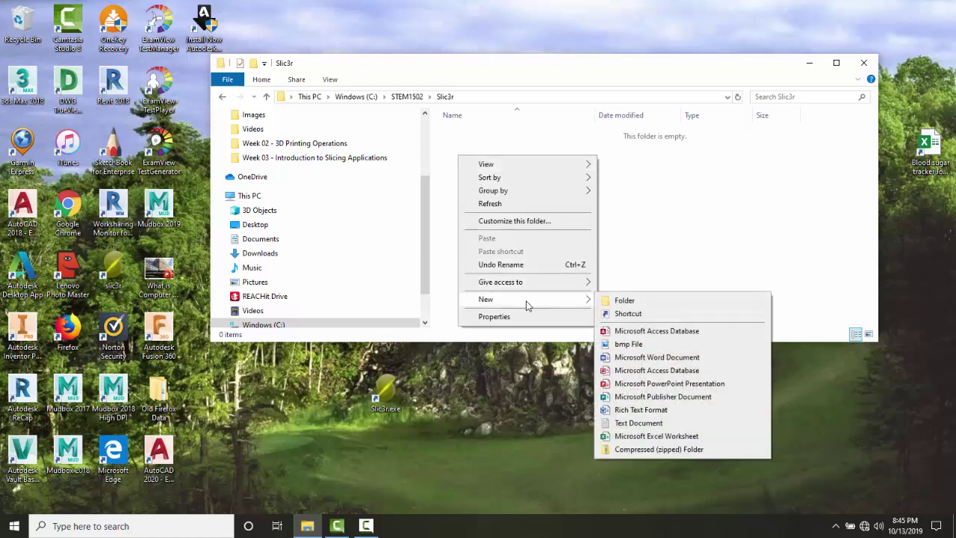
click(623, 302)
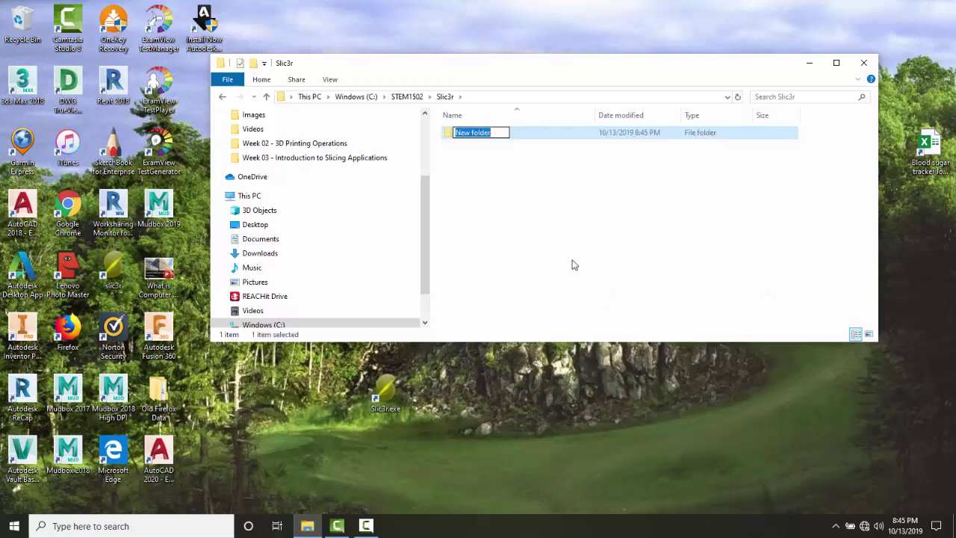
text(Config Files)
key(Return)
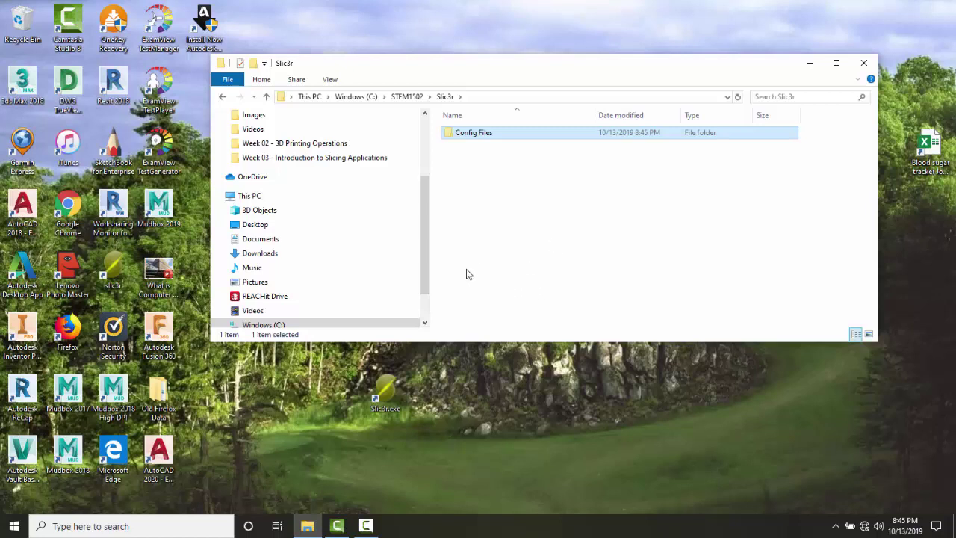
click(471, 180)
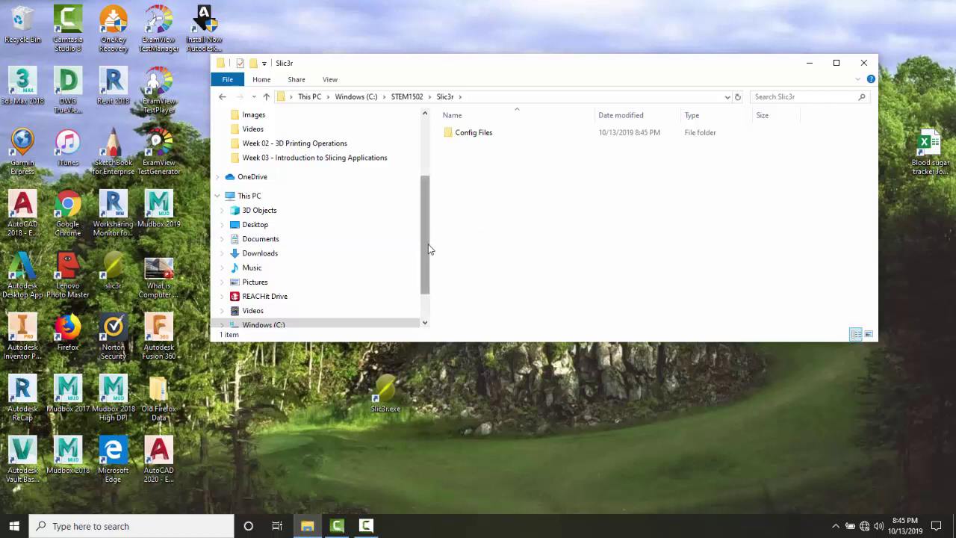
Copy the file KCC Flex Mendel Default Config.ini from the Downloads folder.
click(259, 254)
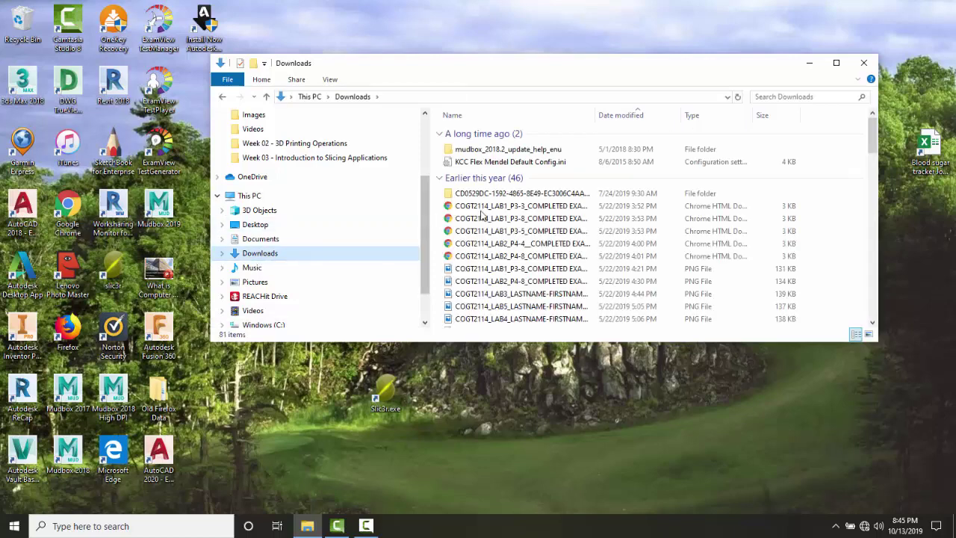
click(487, 163)
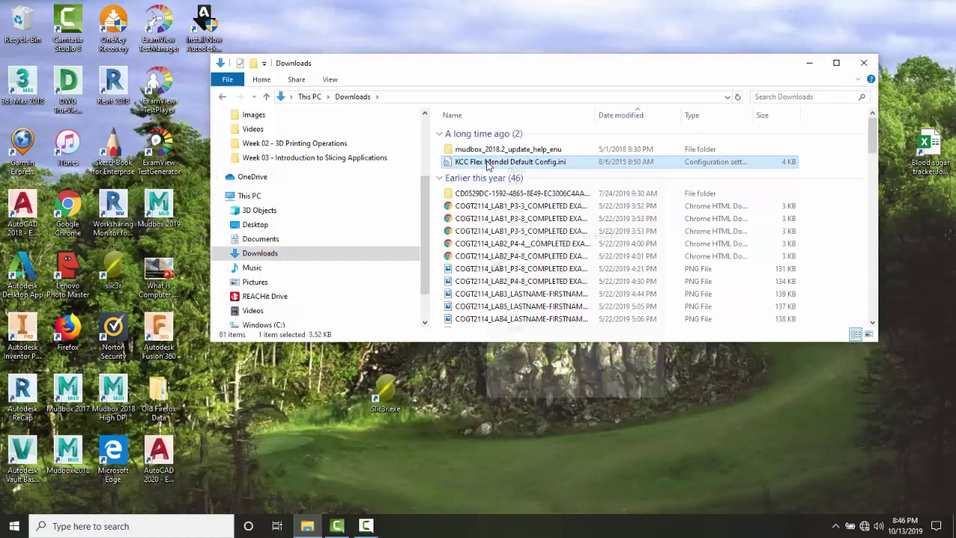
right_click(487, 165)
click(517, 326)
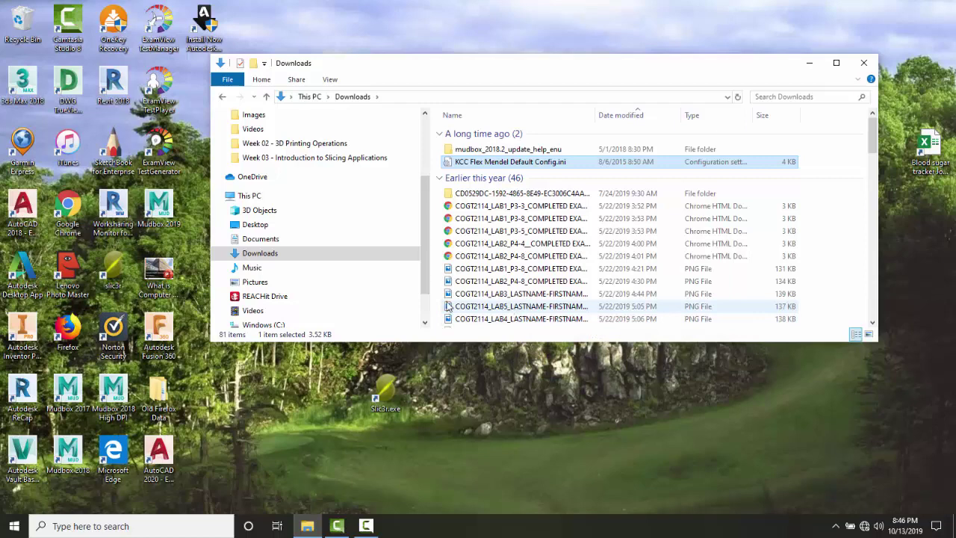
Paste the copied configuration file into the Config Files folder under STEM1502 > Slic3r on the Windows (C:) drive.
click(272, 324)
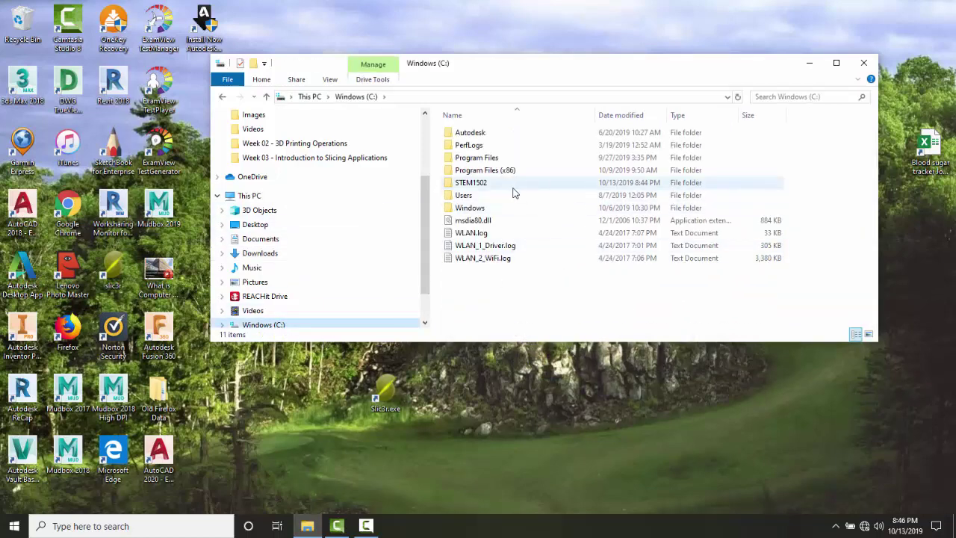
double_click(482, 185)
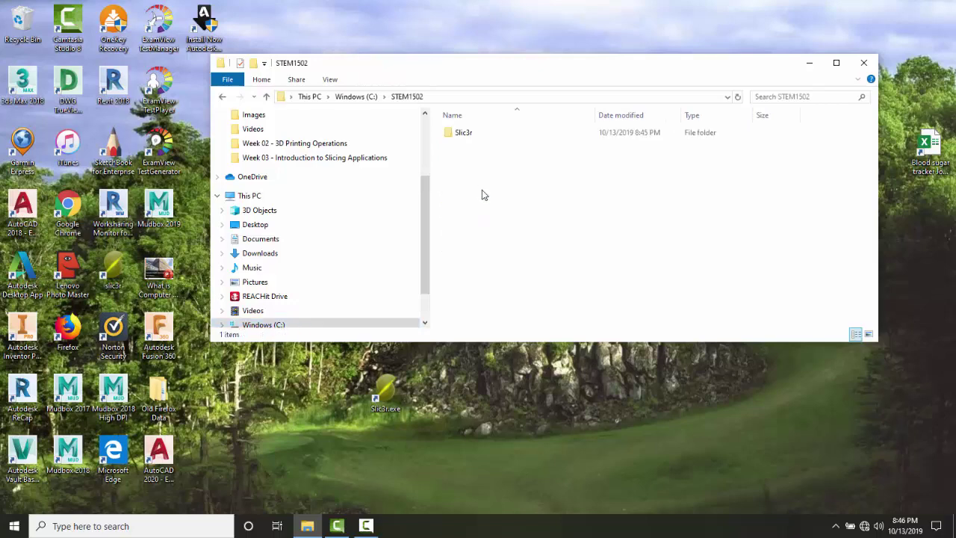
double_click(470, 137)
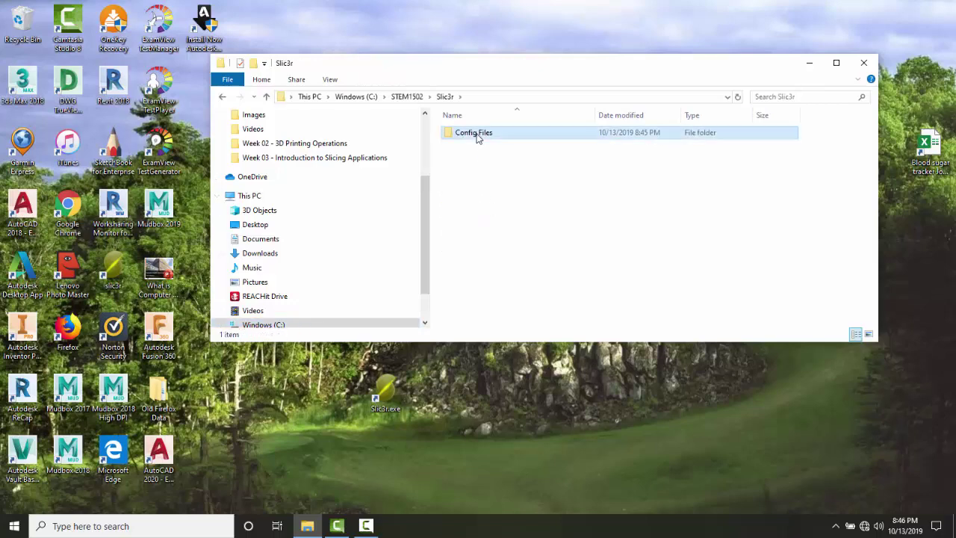
double_click(478, 135)
right_click(476, 157)
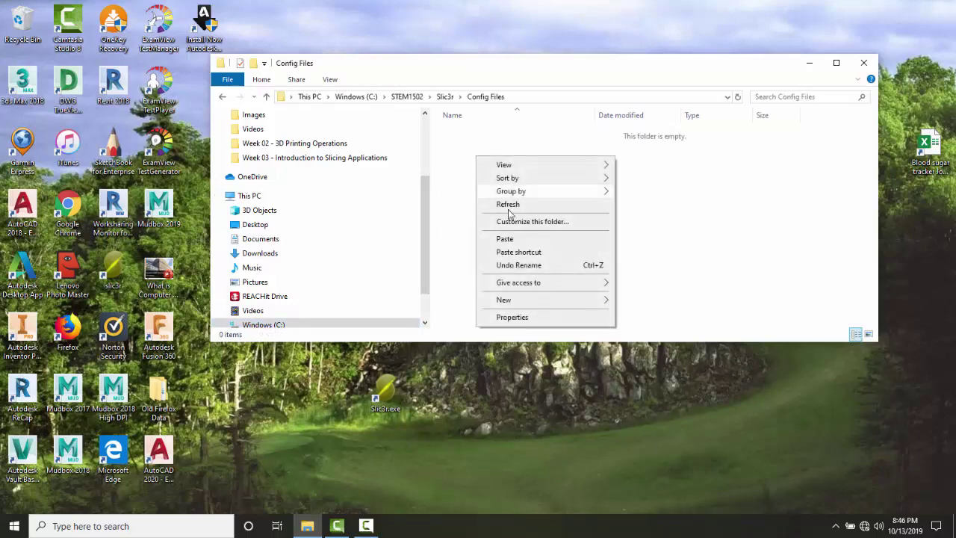
click(507, 240)
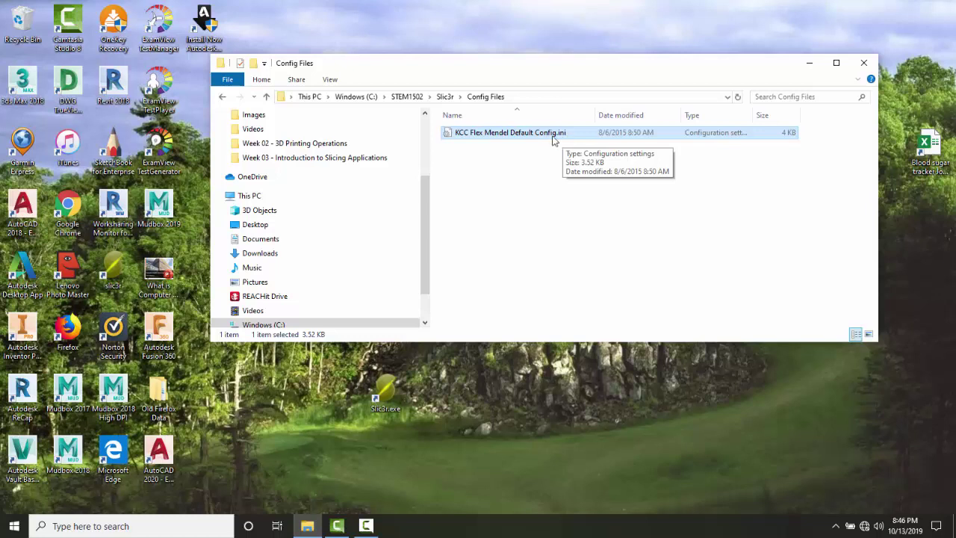
Minimize File Explorer, launch Slic3r from the desktop and start the Load Config command.
click(811, 64)
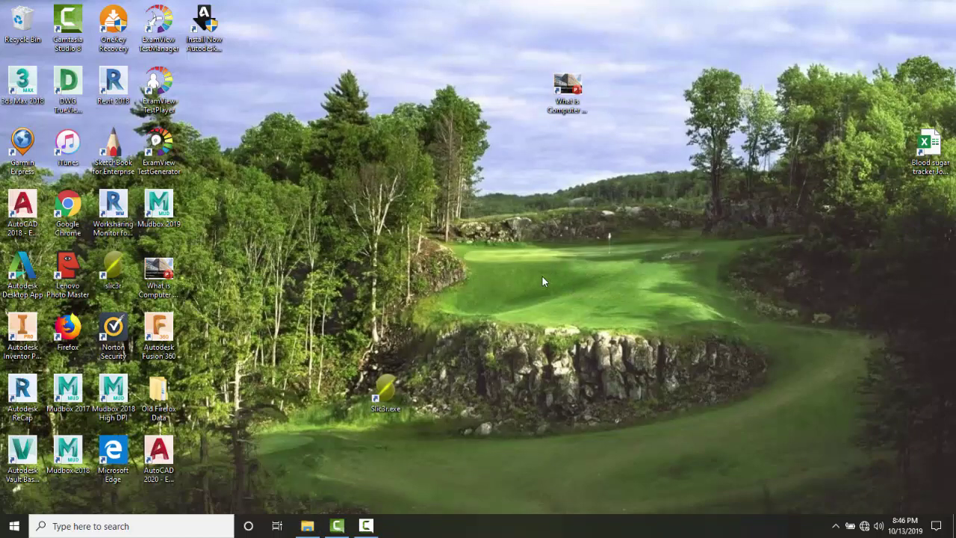
double_click(387, 392)
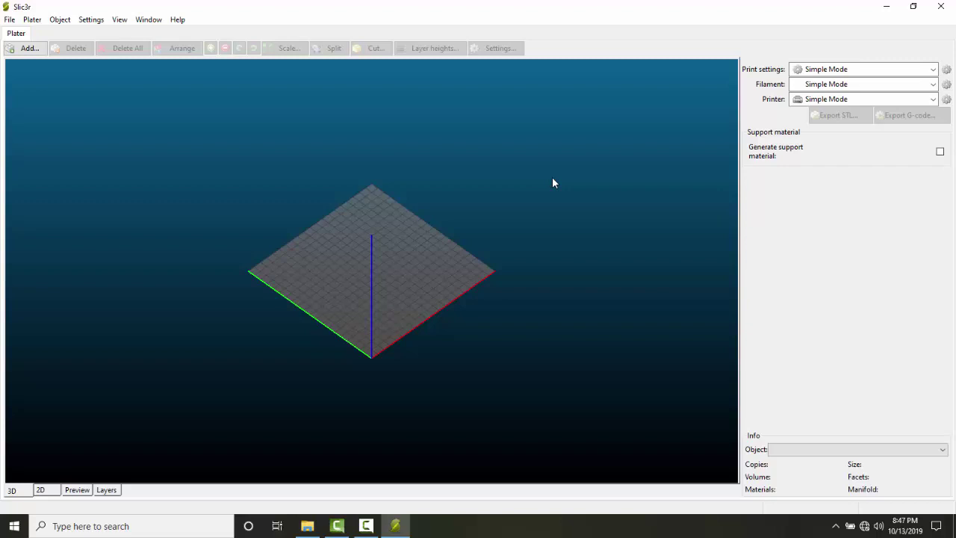
click(9, 19)
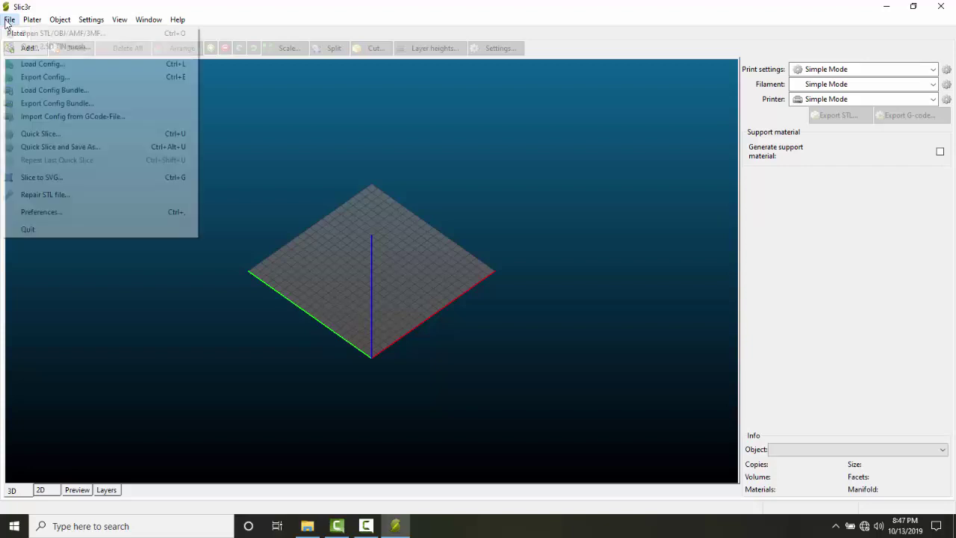
click(31, 66)
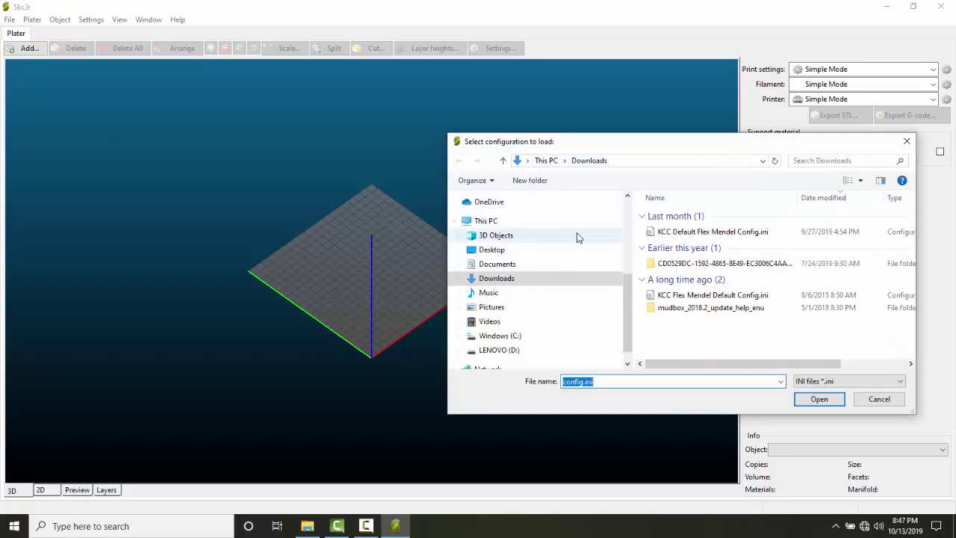
Load the configuration file KCC Flex Mendel Default Config.ini from STEM1502 > Slic3r > Config Files on the Windows (C:) drive.
drag(635, 147, 471, 128)
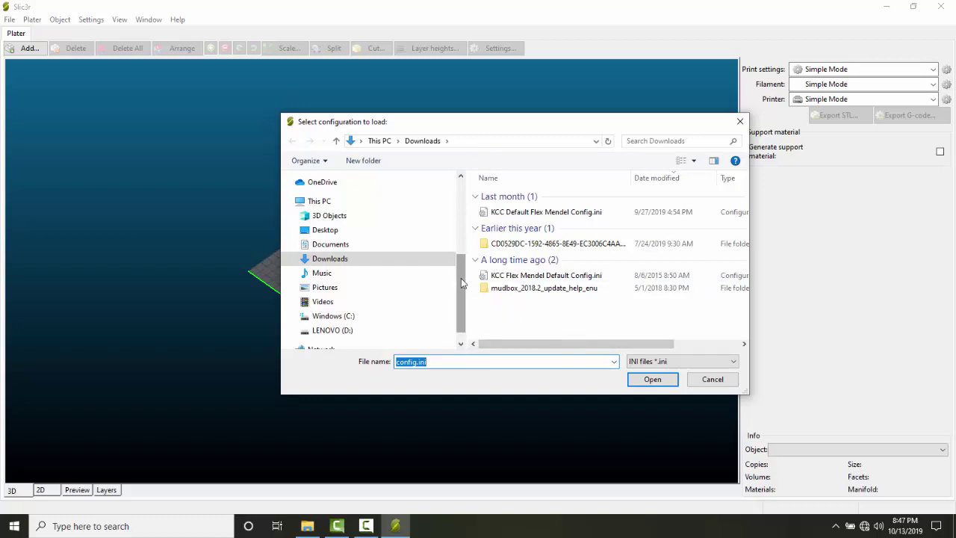
scroll(462, 283, down, 1)
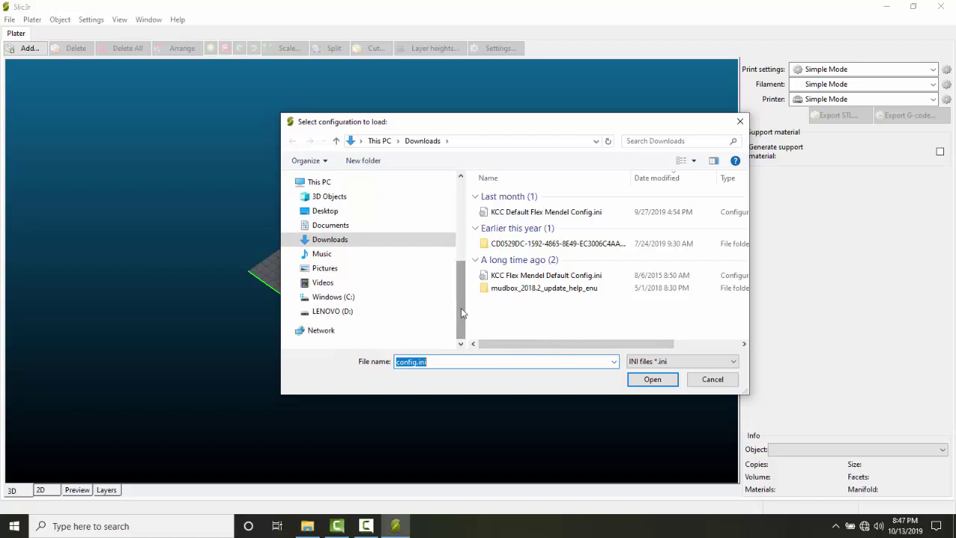
click(319, 184)
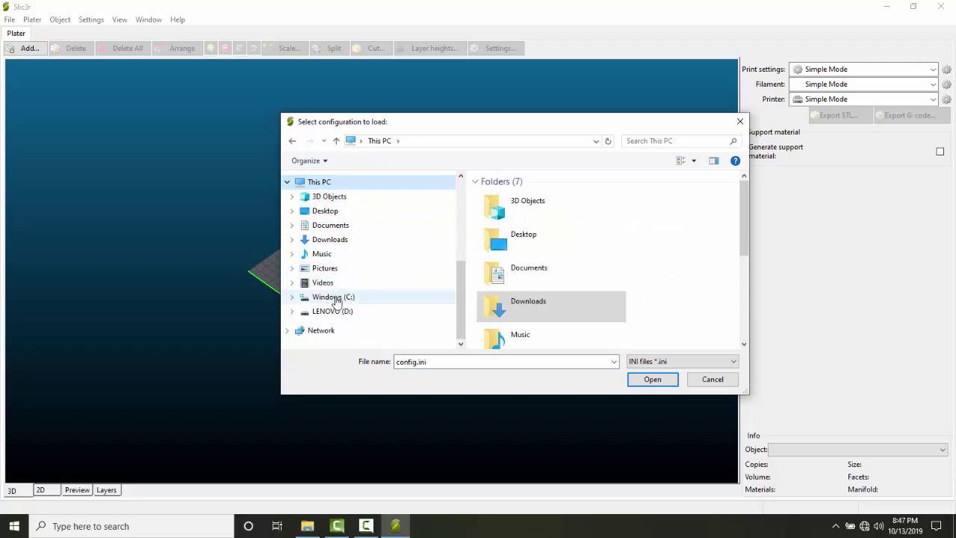
drag(746, 222, 739, 280)
double_click(545, 278)
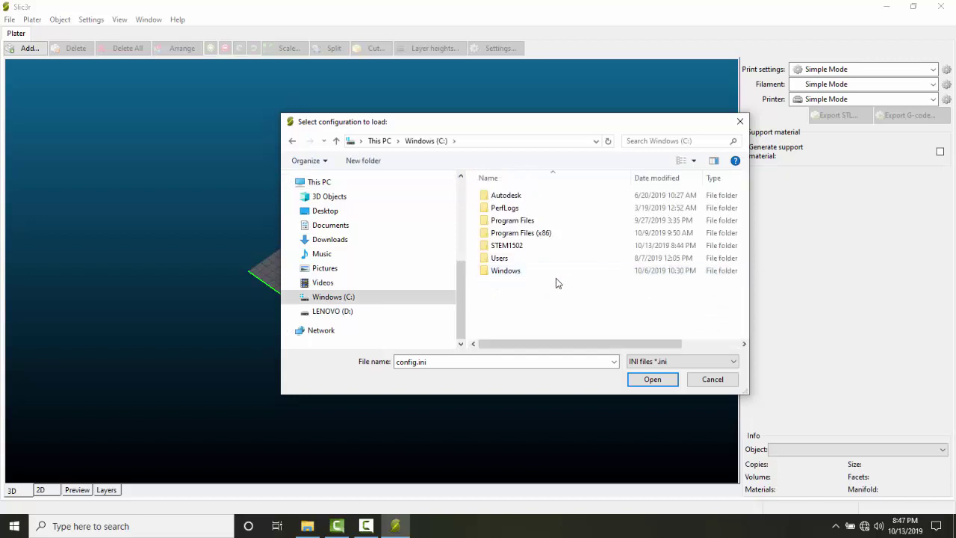
click(508, 250)
double_click(508, 248)
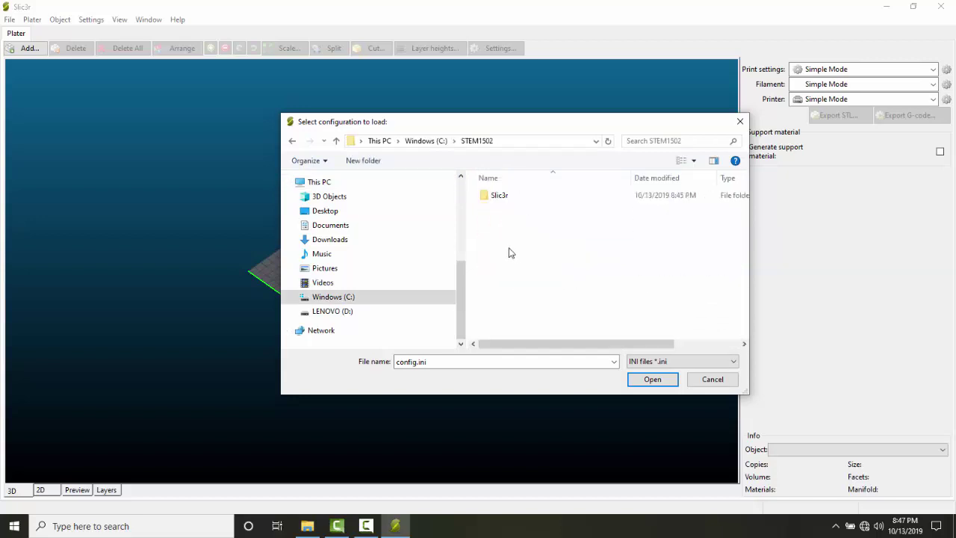
double_click(503, 196)
double_click(515, 197)
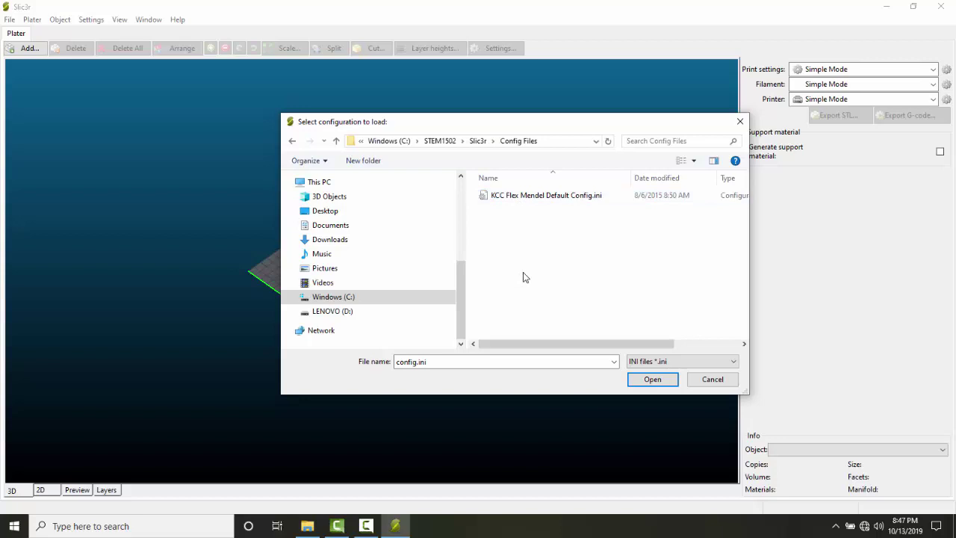
click(524, 196)
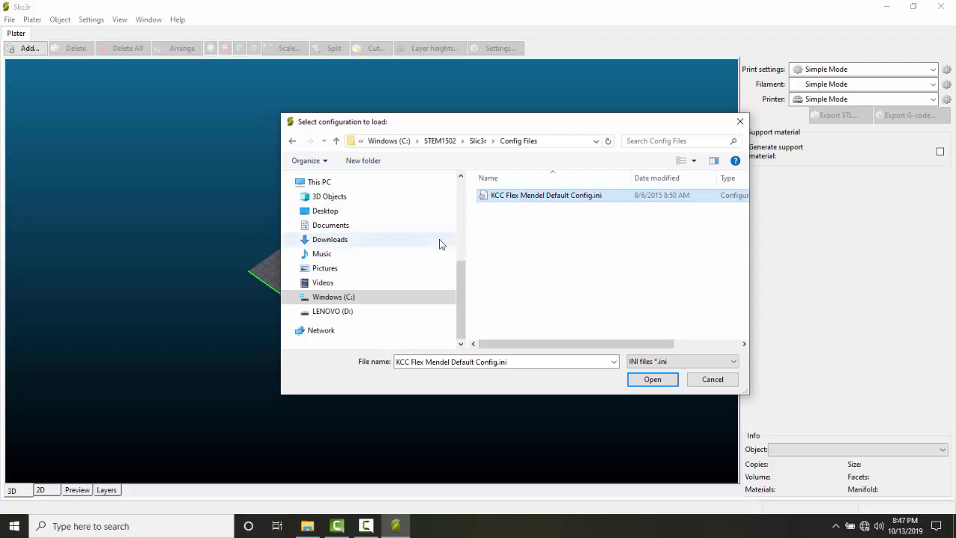
click(649, 380)
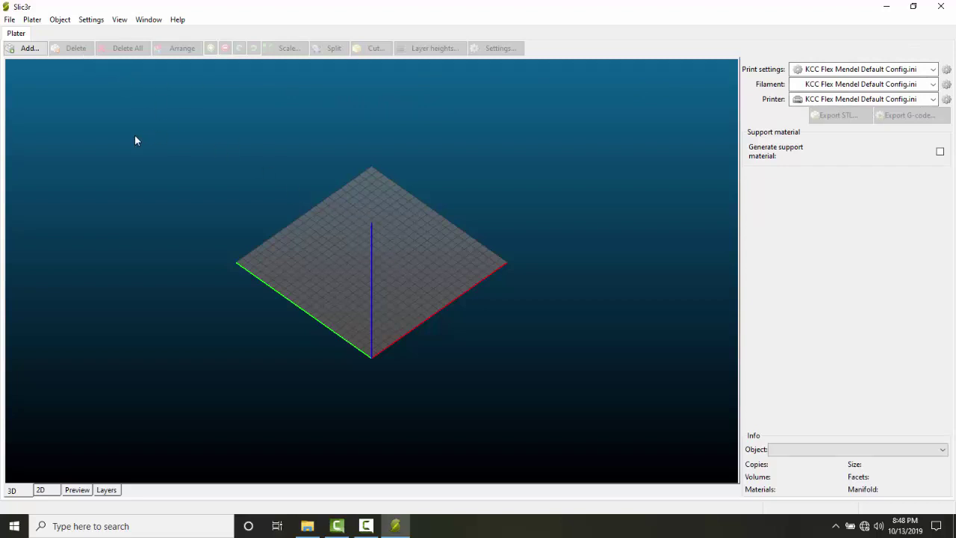
View the general printer settings of the loaded configuration and close them again.
click(89, 20)
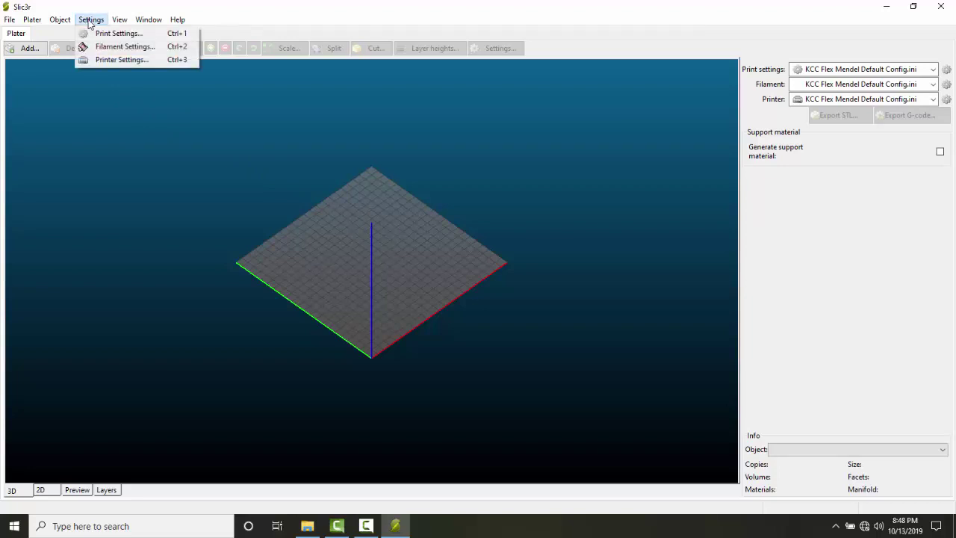
click(109, 62)
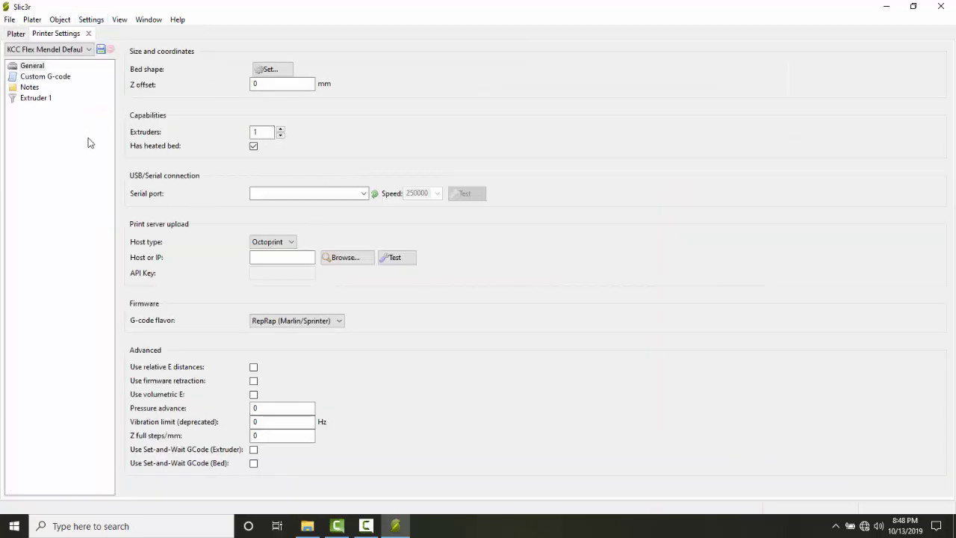
click(89, 34)
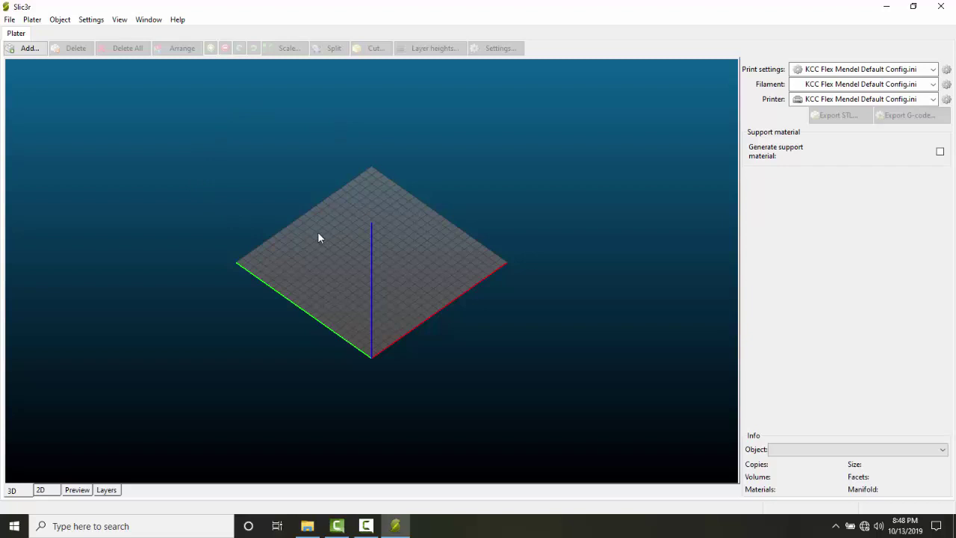
Add the model Wall_Mounted_Cup_And_Bottle_Holder1.stl from the STL Files folder to the print bed and leave it deselected.
click(10, 19)
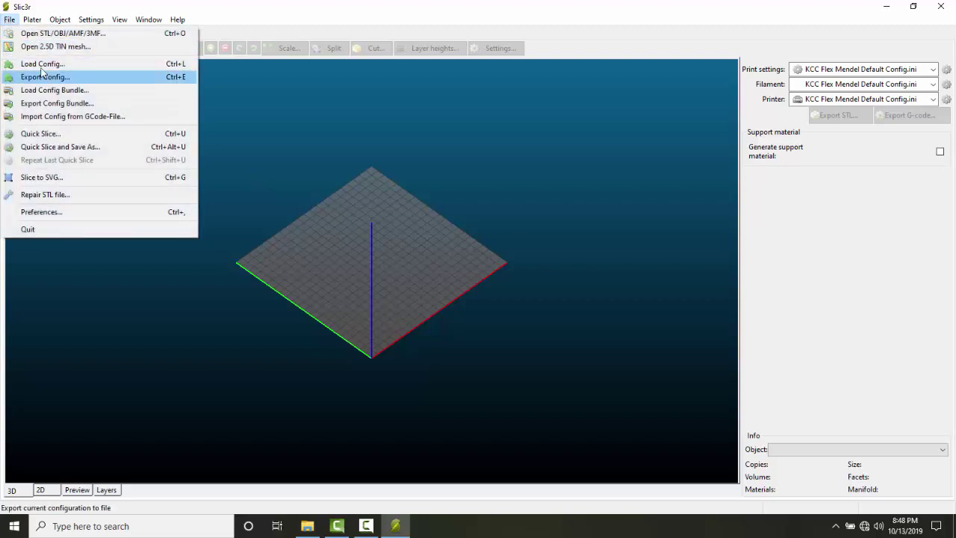
click(41, 34)
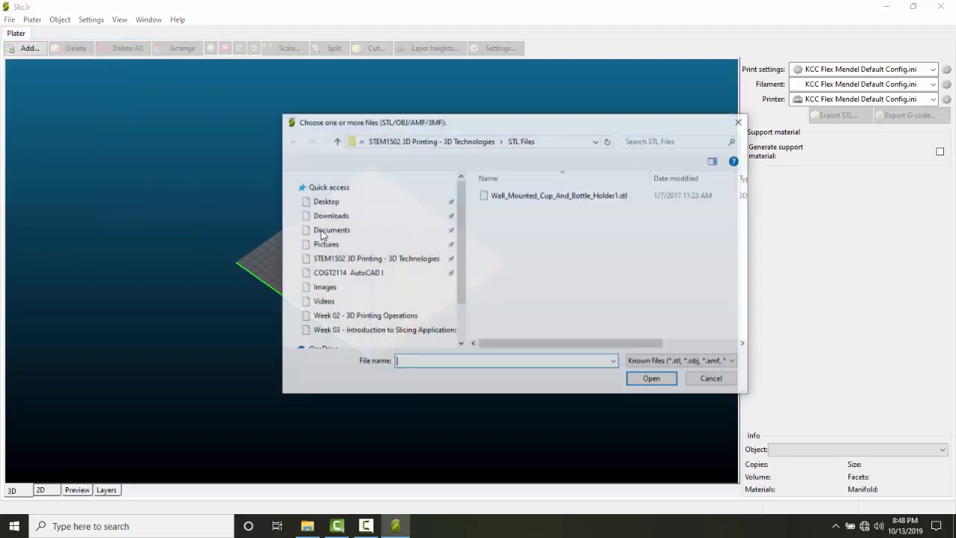
click(510, 196)
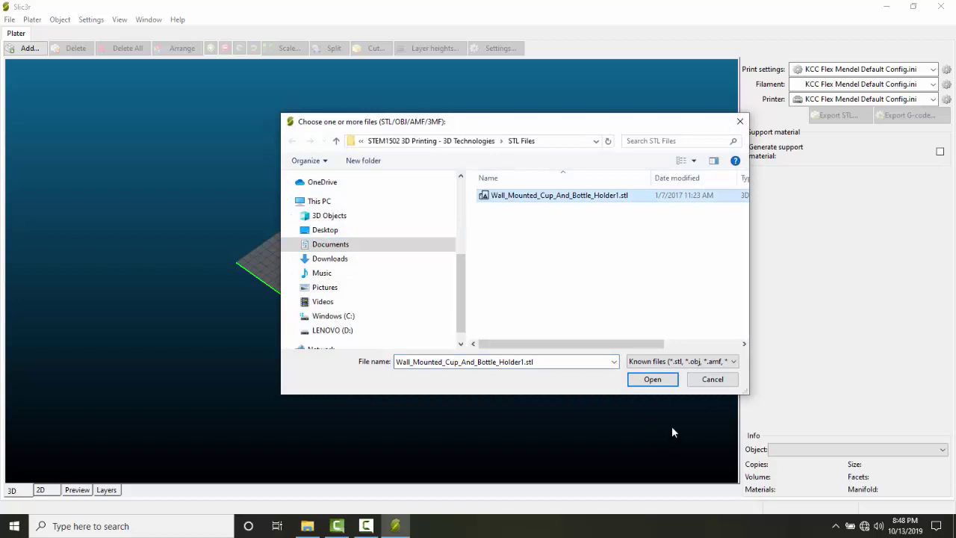
click(651, 379)
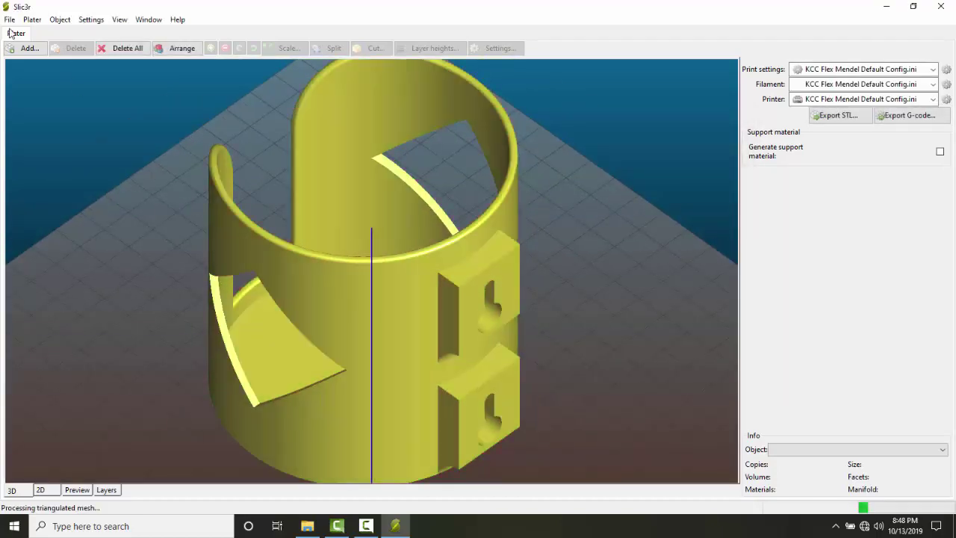
scroll(165, 236, down, 2)
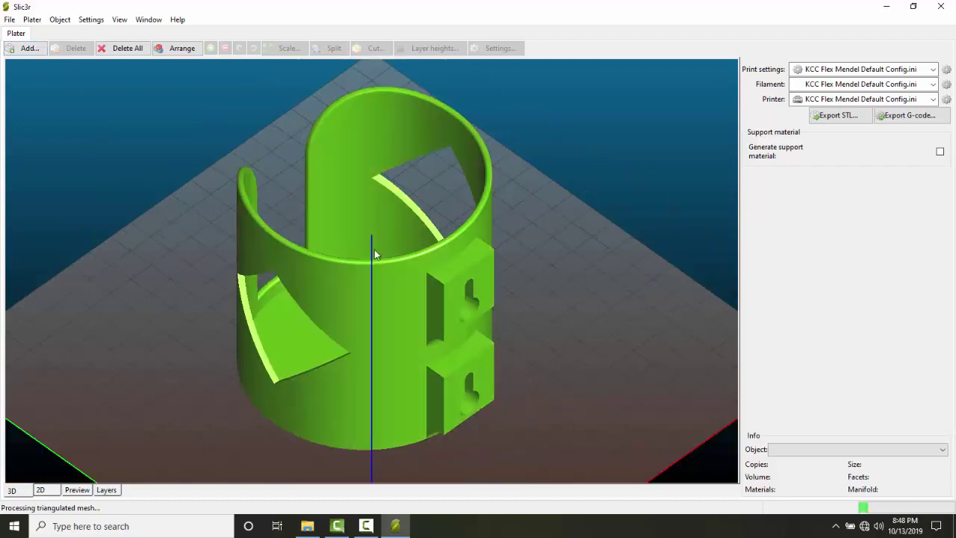
click(347, 290)
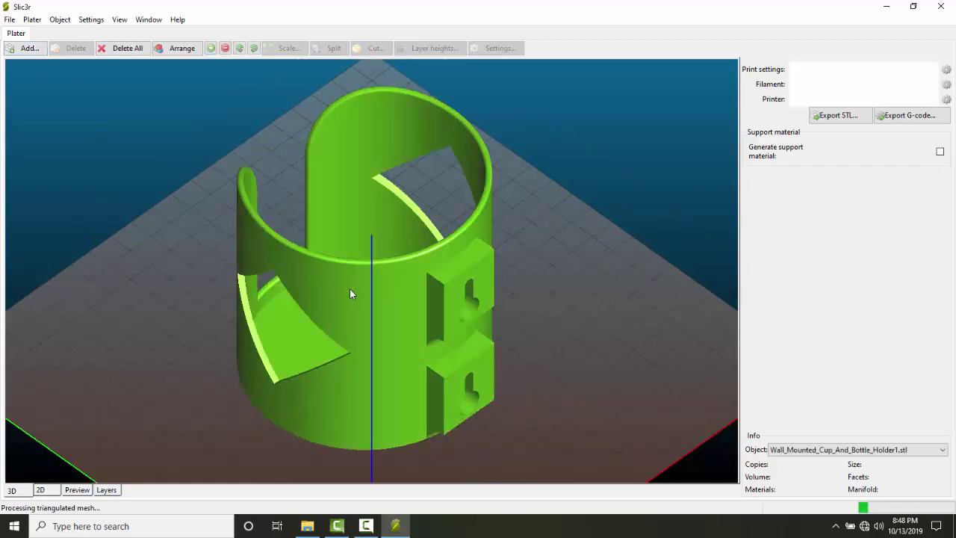
click(573, 292)
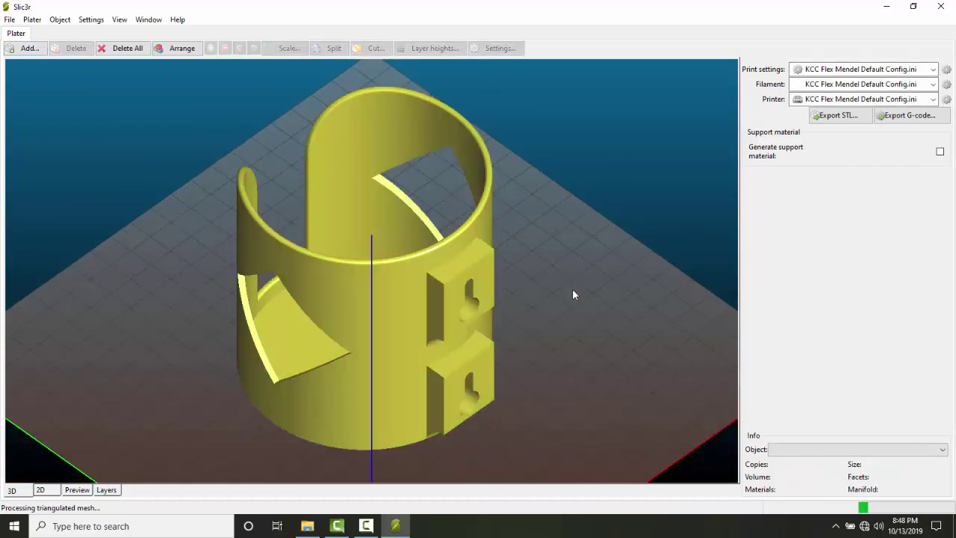
Open the print settings and examine the pages from layers and perimeters through advanced, ending back on layers and perimeters.
click(93, 22)
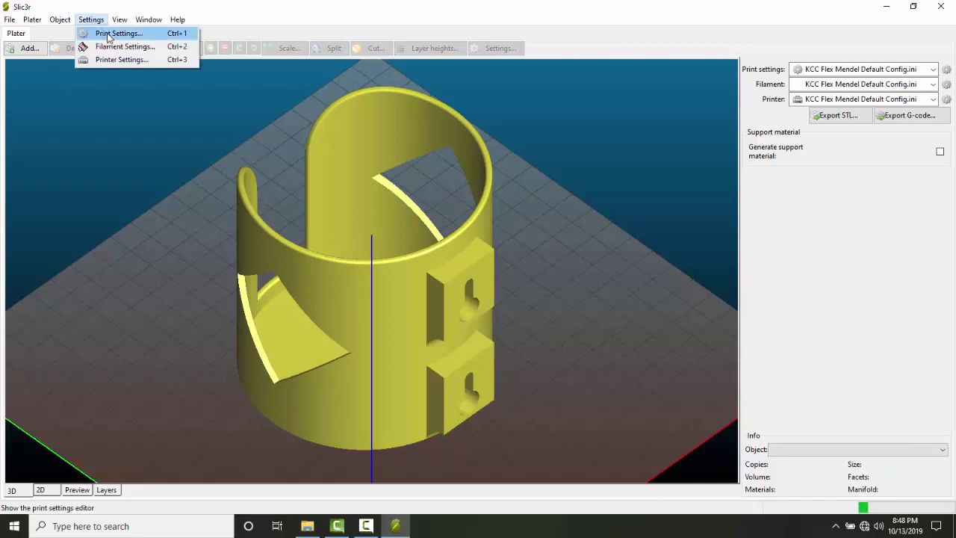
click(112, 34)
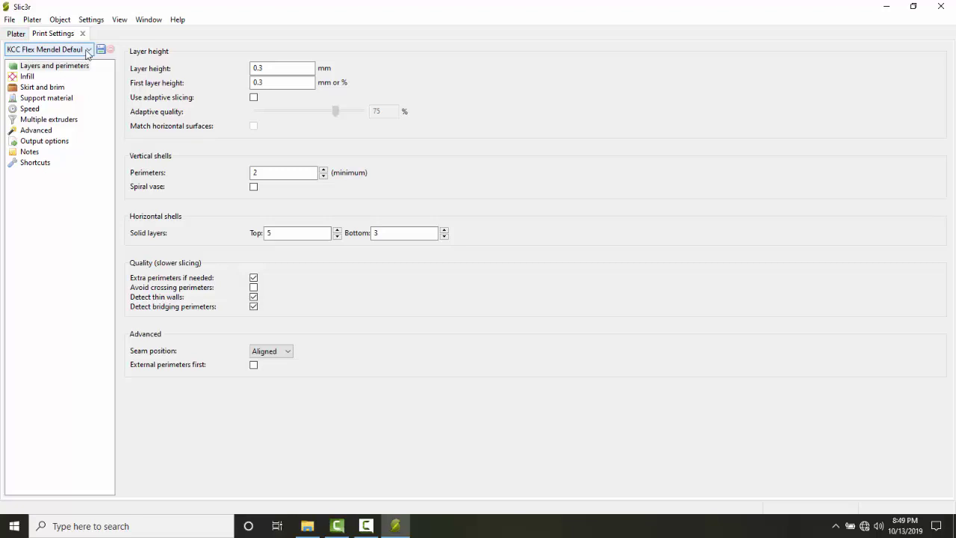
click(68, 66)
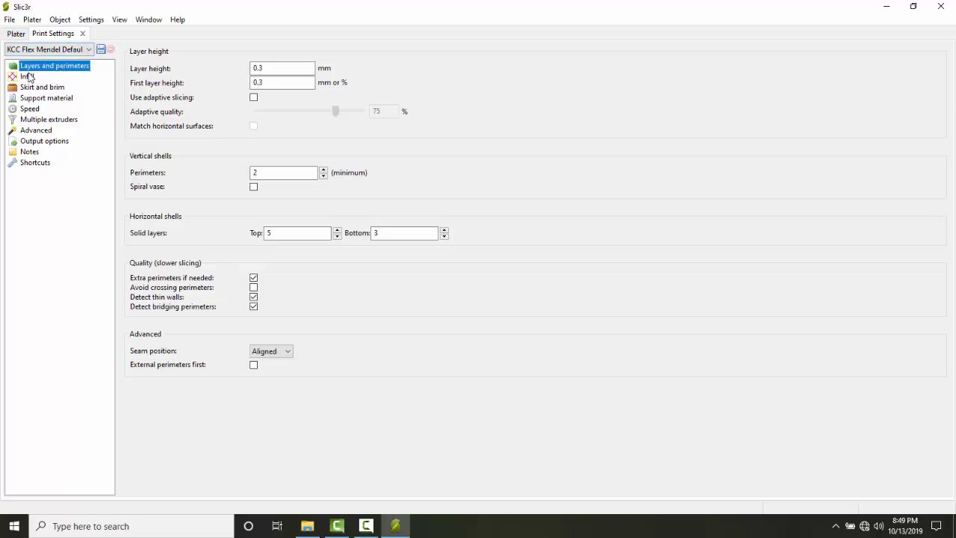
click(27, 77)
click(42, 88)
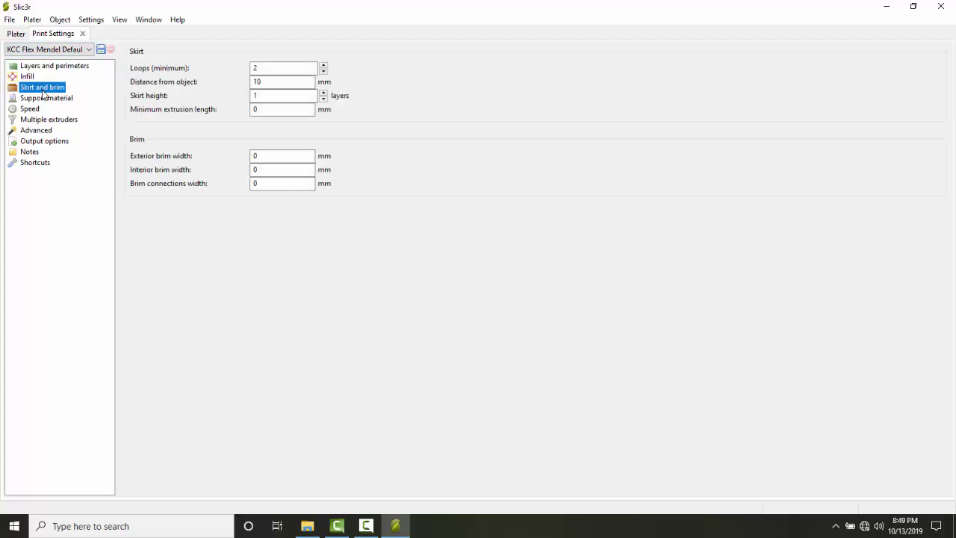
click(43, 100)
click(33, 110)
click(42, 120)
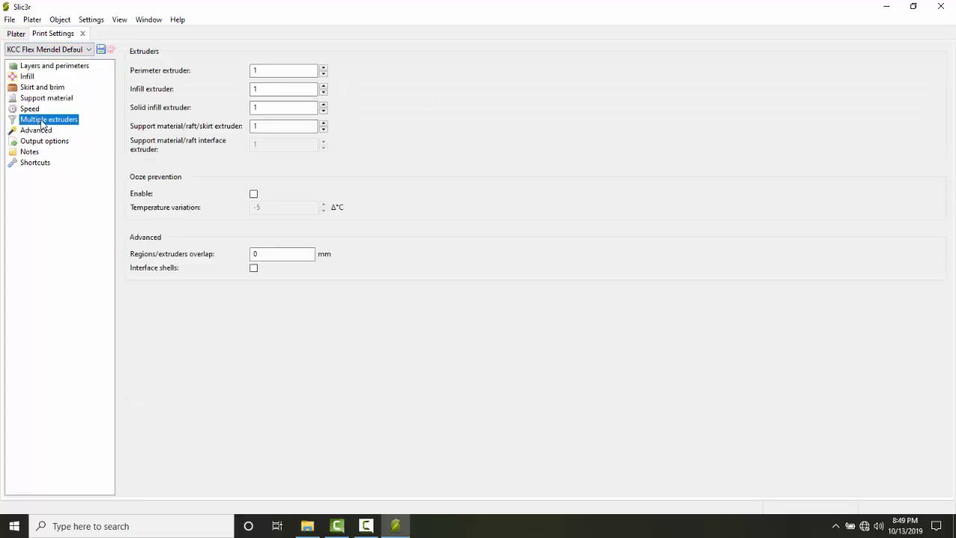
click(37, 130)
click(54, 67)
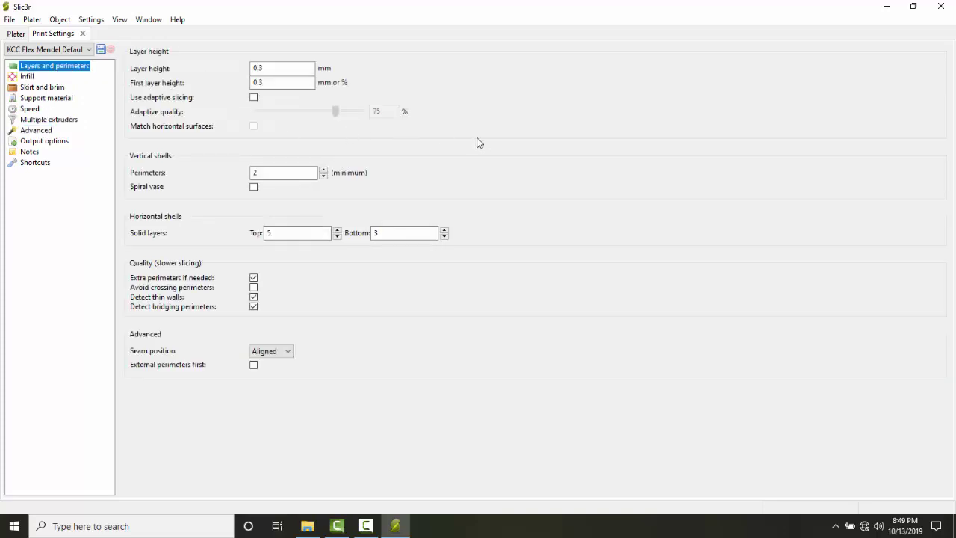